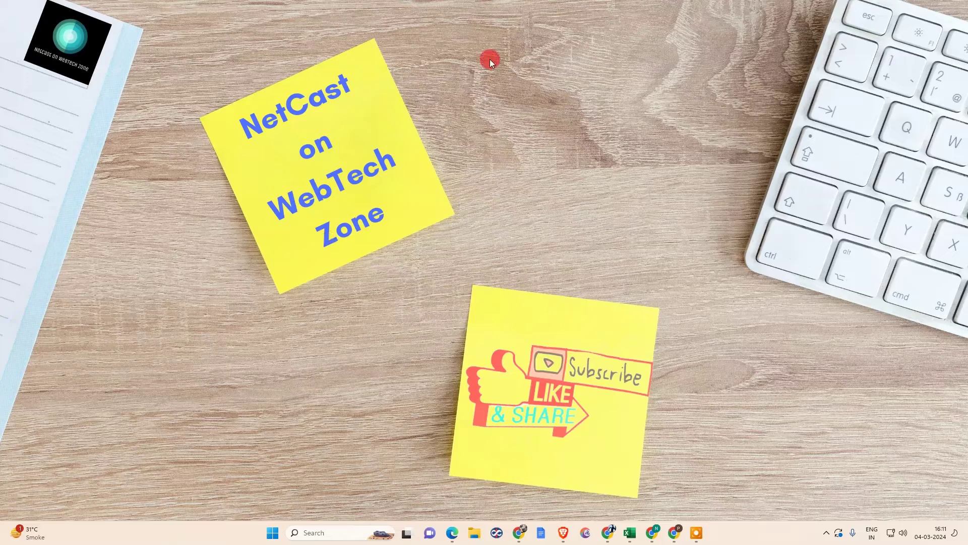
right_click(468, 64)
click(503, 103)
right_click(547, 97)
click(612, 133)
right_click(476, 126)
click(524, 174)
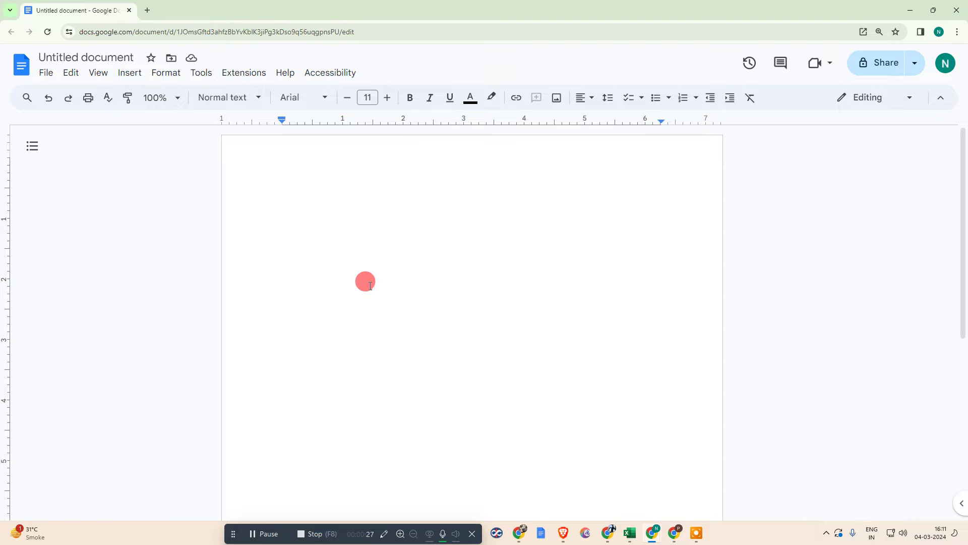
Insert a table with four columns and two rows into the blank document
click(394, 241)
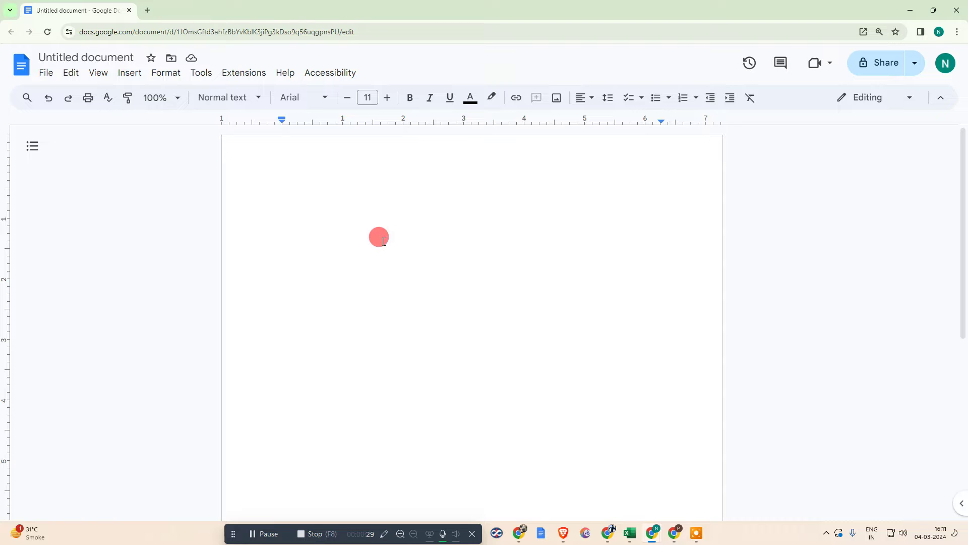
click(129, 75)
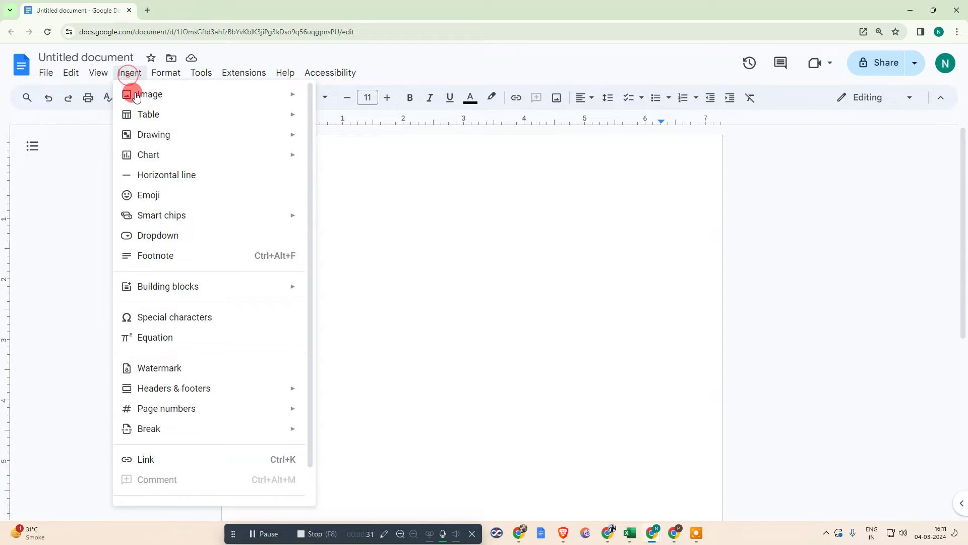
mouse_move(185, 112)
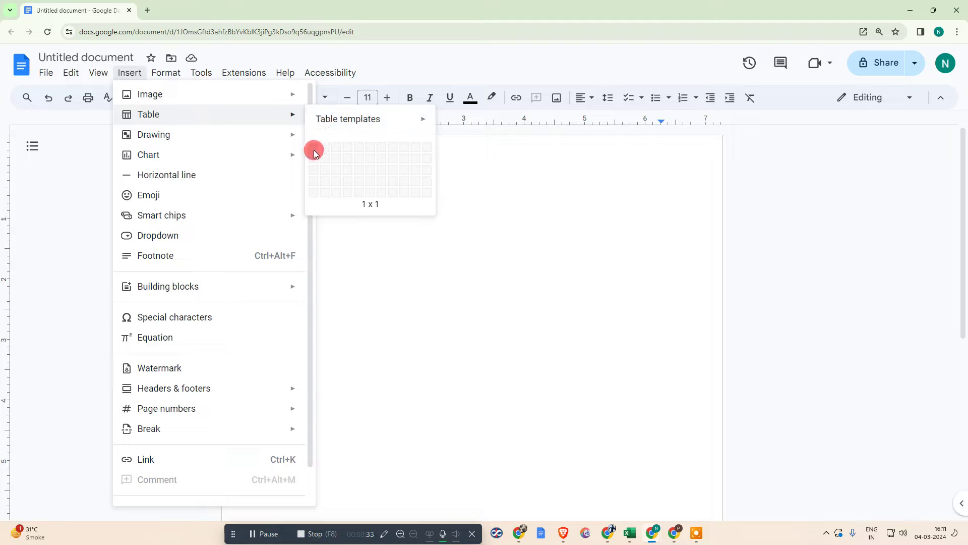
click(352, 157)
click(521, 307)
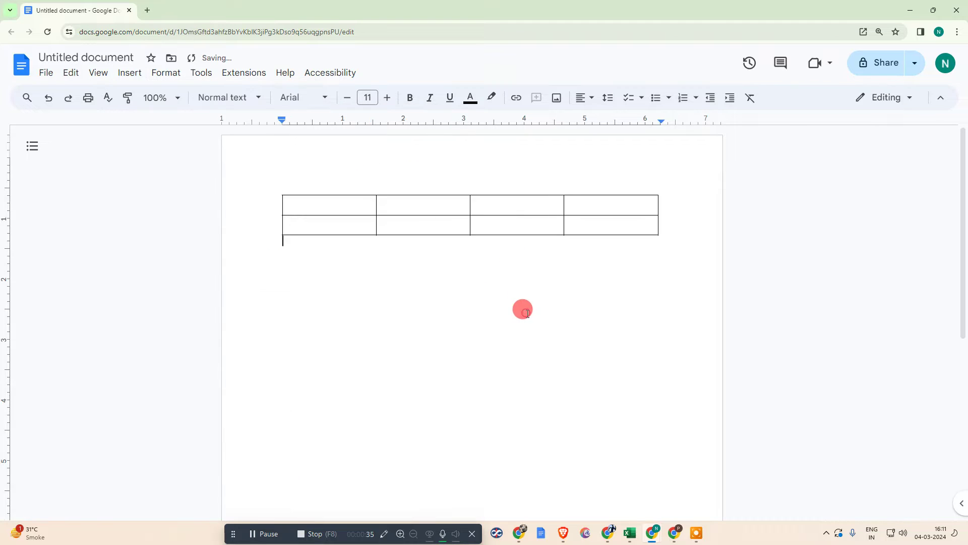
Fill the table's first row with the sample text asdf, asdf, sdf and asdf
click(334, 215)
click(353, 204)
text(asdf)
click(410, 198)
text(asdf)
click(519, 203)
text(sdf)
click(603, 202)
text(asdf)
Fill the second row of the table with asdf in the first three cells and asd in the last
click(602, 224)
click(540, 225)
text(asdf)
click(608, 229)
text(asd)
click(410, 223)
text(asdf)
click(294, 221)
text(asdf)
click(421, 282)
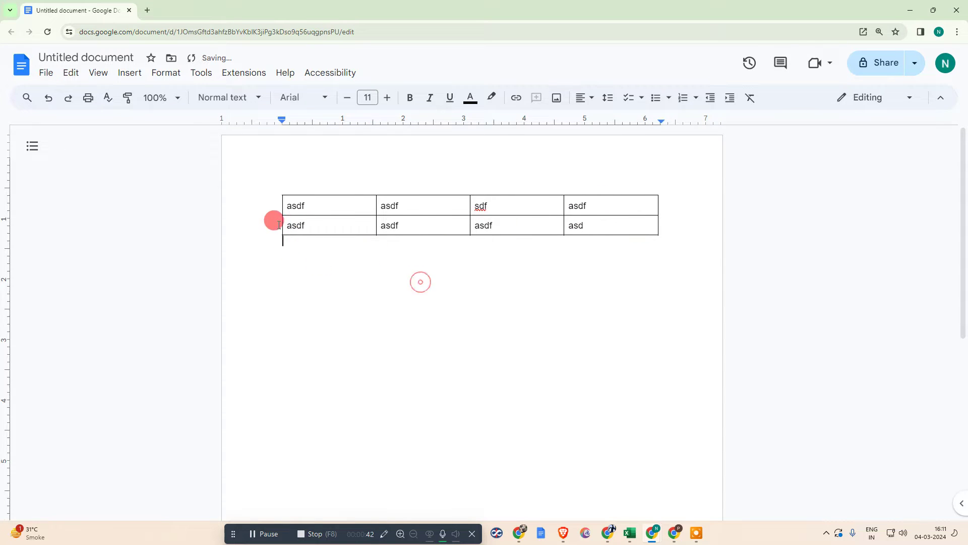
Replace the text in the first cell of the table's second row with dfsdf
click(434, 325)
key(ctrl+shift+r)
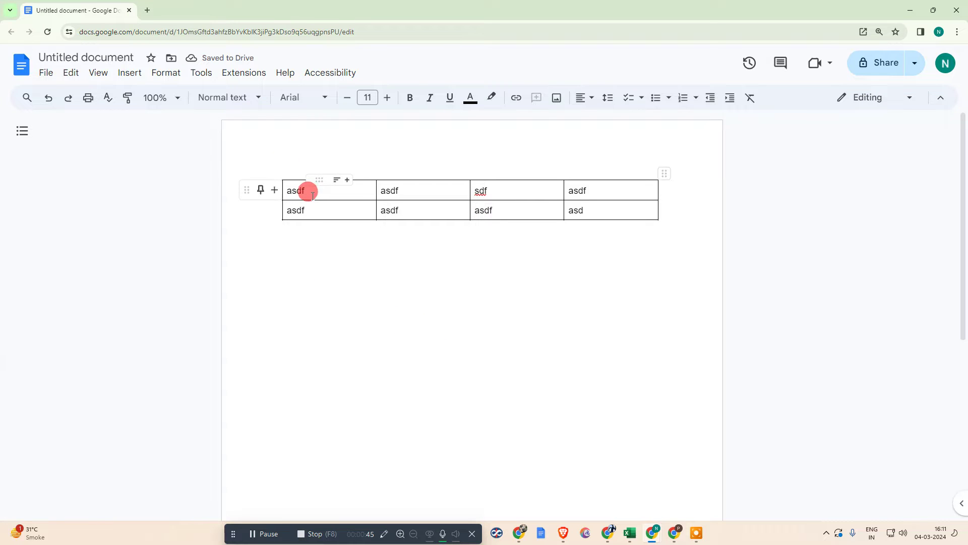
key(ctrl+z)
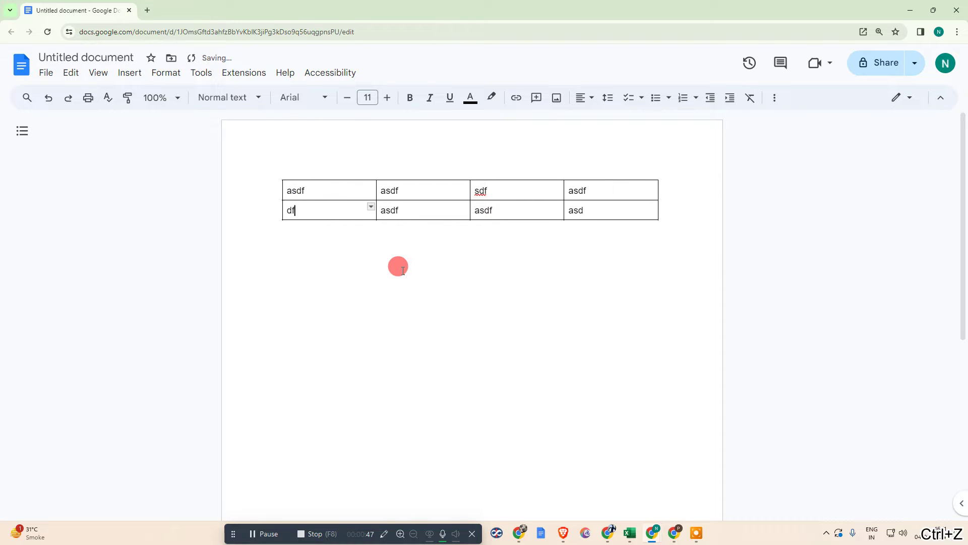
key(ctrl+z)
click(631, 194)
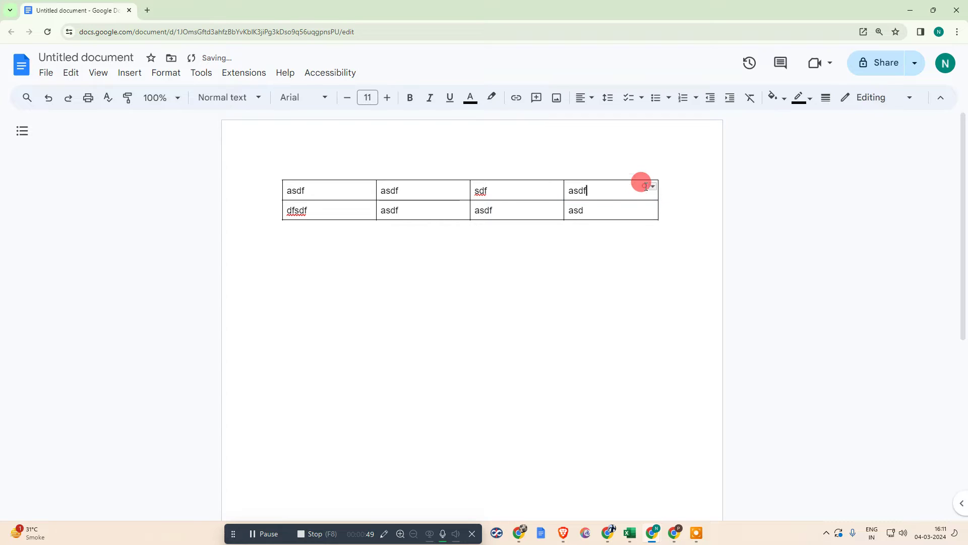
Select the whole table and examine its quick layout, table, column, row, cell and color properties
drag(335, 183, 821, 137)
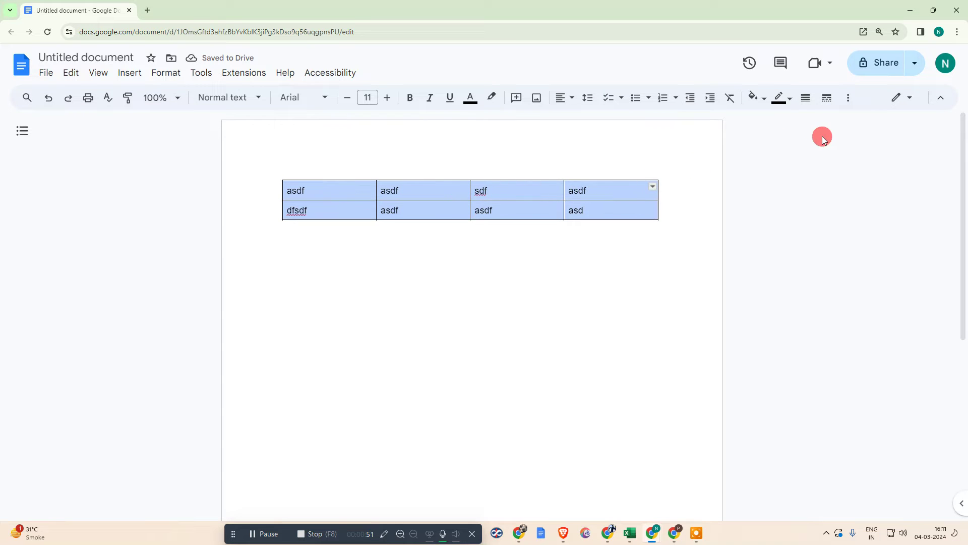
click(848, 98)
click(833, 124)
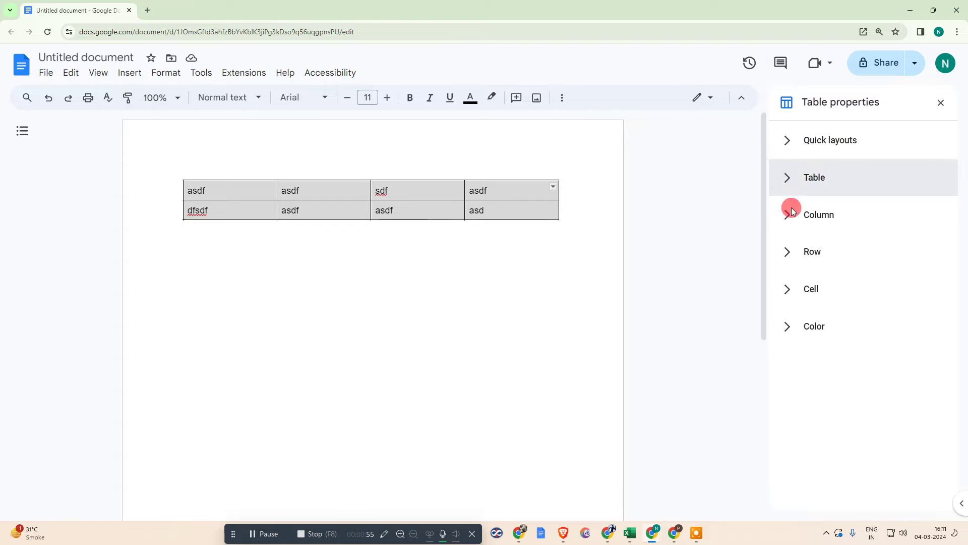
click(785, 325)
click(783, 288)
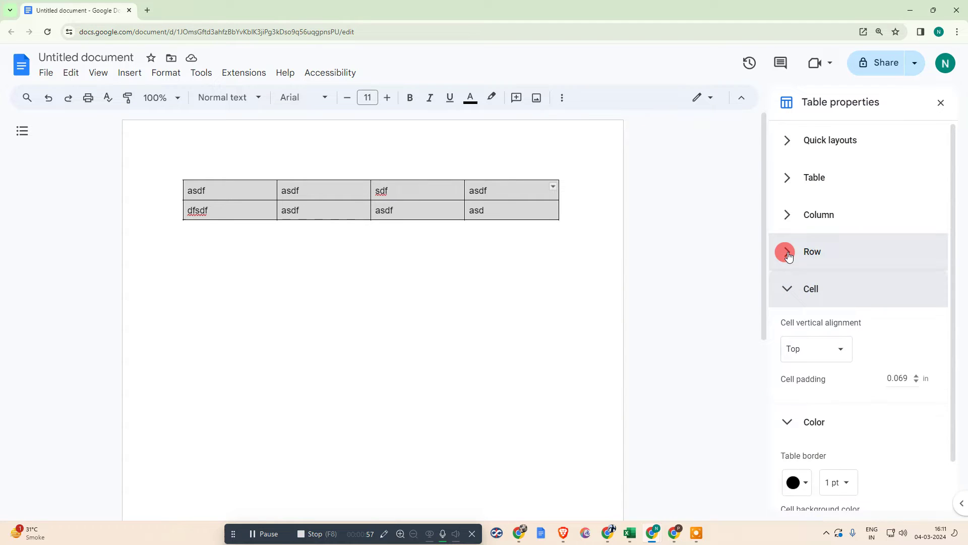
click(789, 256)
click(788, 215)
click(789, 179)
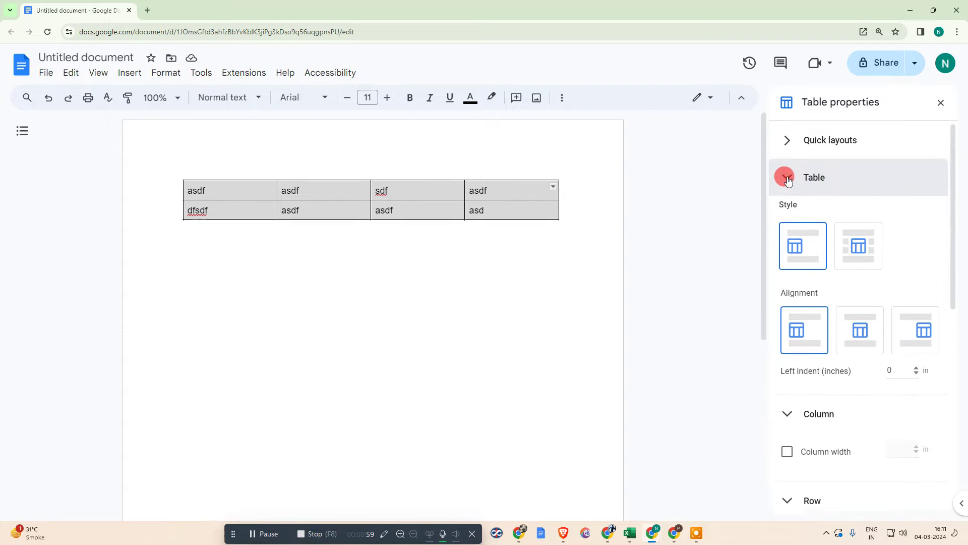
click(782, 136)
scroll(867, 270, down, 9)
scroll(887, 352, down, 2)
scroll(868, 286, up, 11)
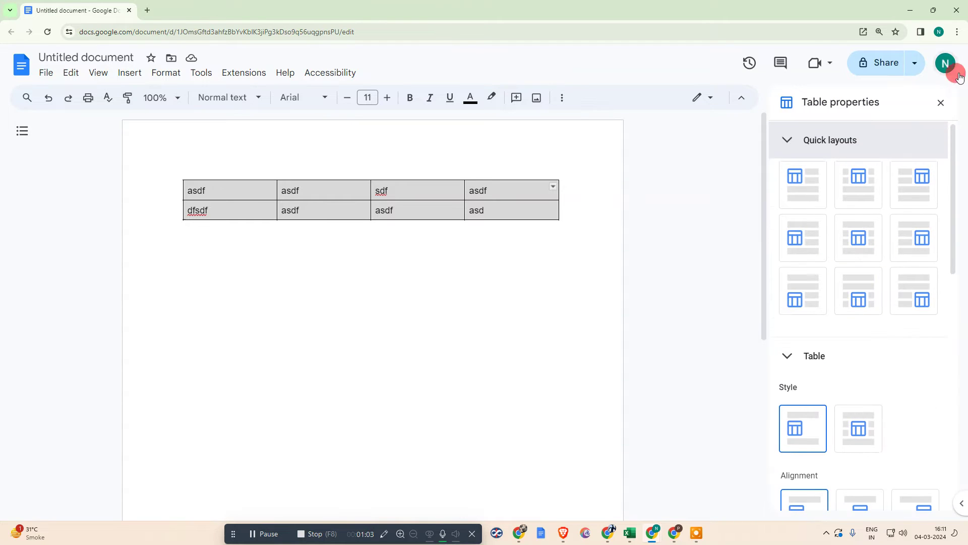
click(948, 105)
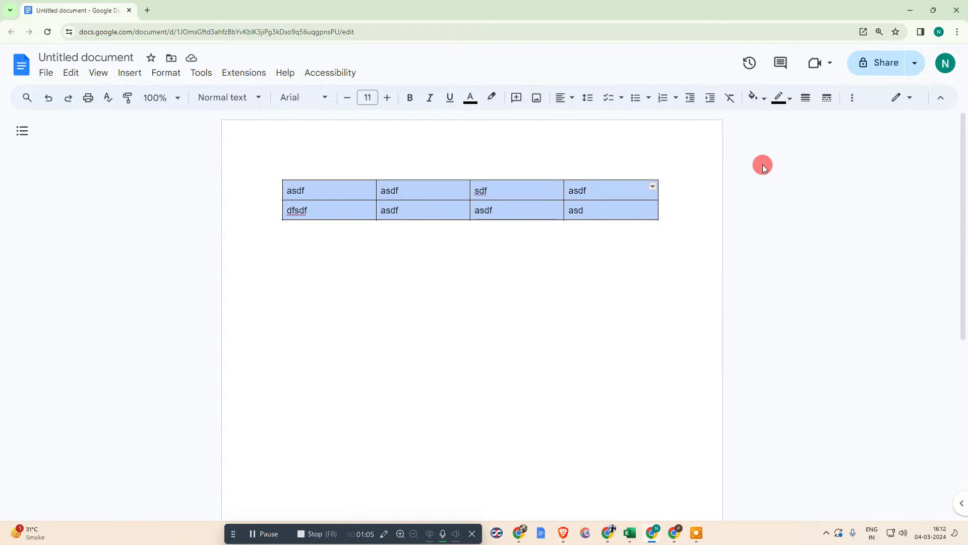
Add the shortcut note "window+shift+s" on a new line below the table
click(530, 303)
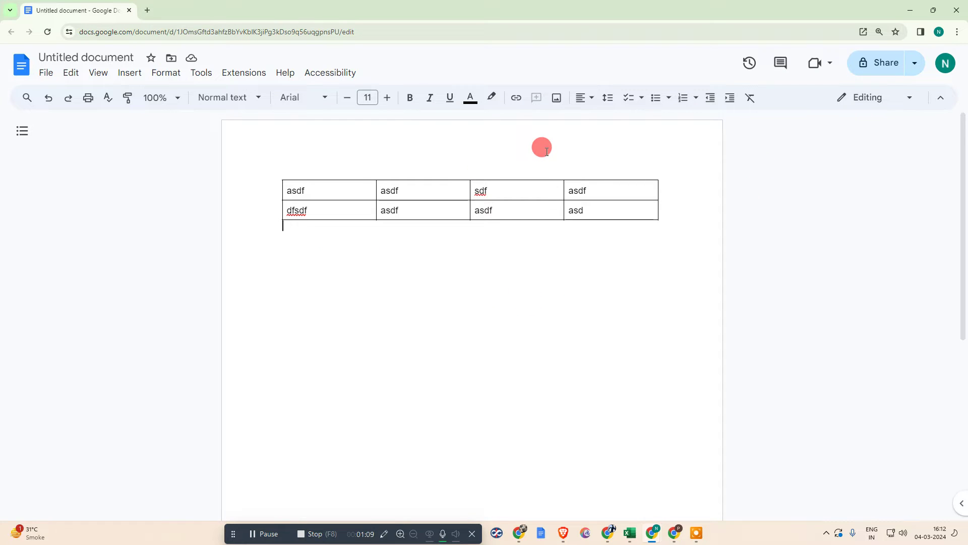
key(super+shift+s)
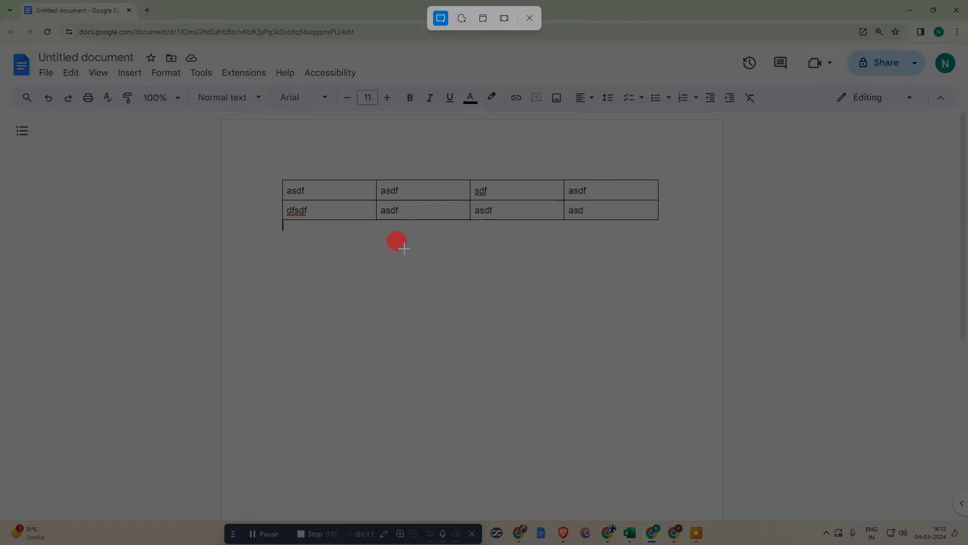
key(Escape)
key(Return)
text(sh)
key(BackSpace)
key(BackSpace)
text(window)
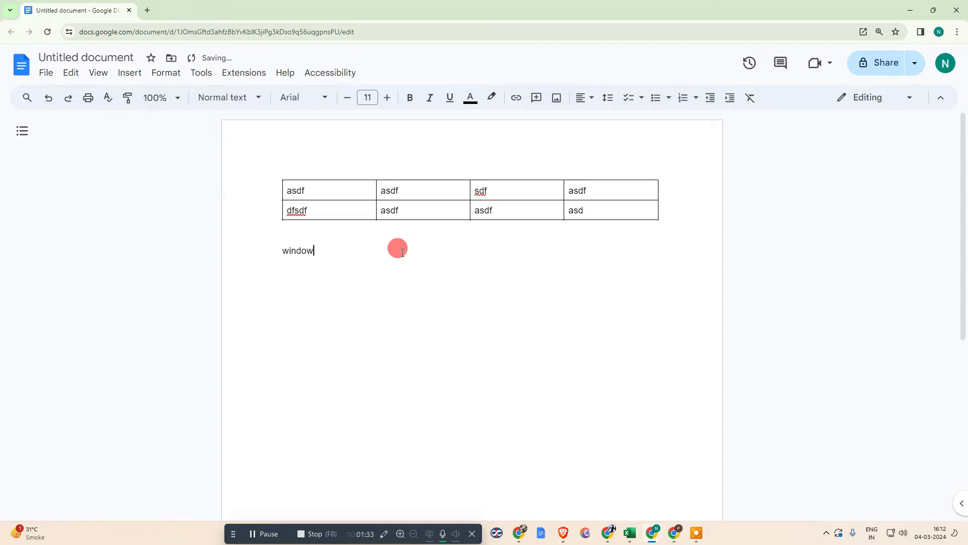
text(+shift+s)
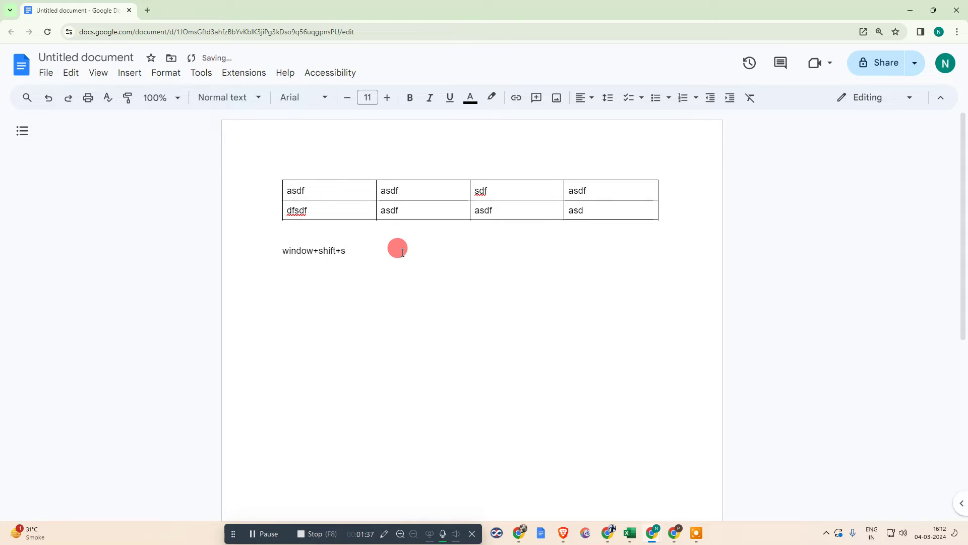
Capture a rectangular screenshot that covers just the table
key(super+shift+s)
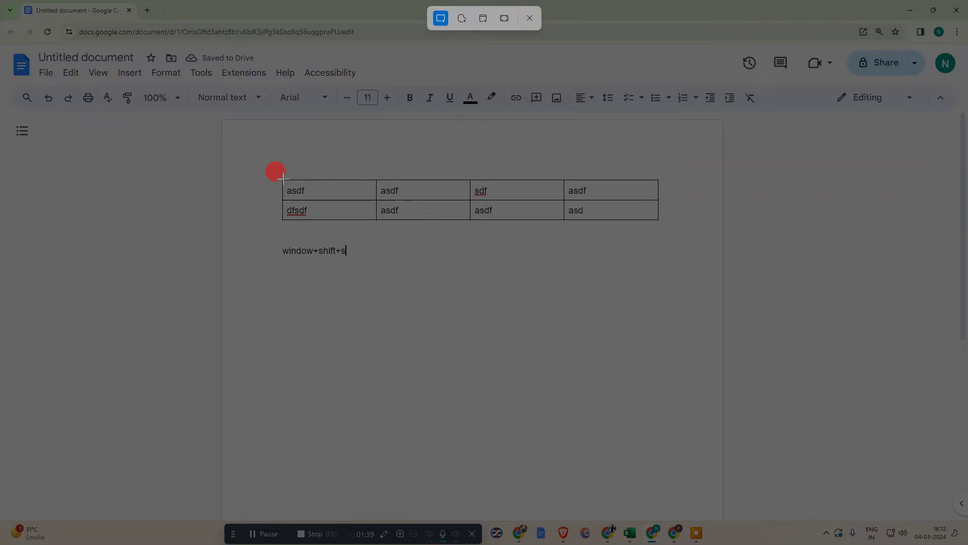
drag(280, 177, 661, 224)
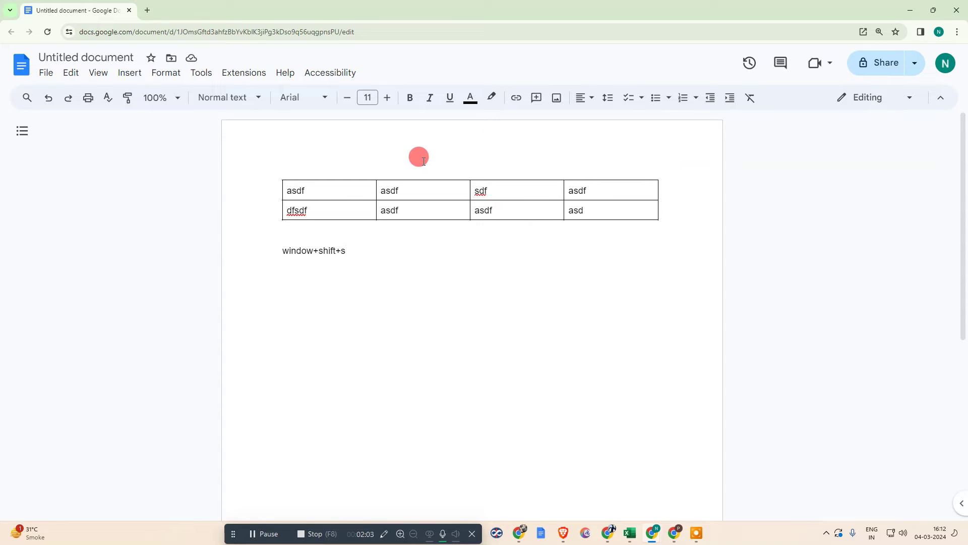
Delete the shortcut note and the whole table so the page is empty
drag(428, 274, 214, 243)
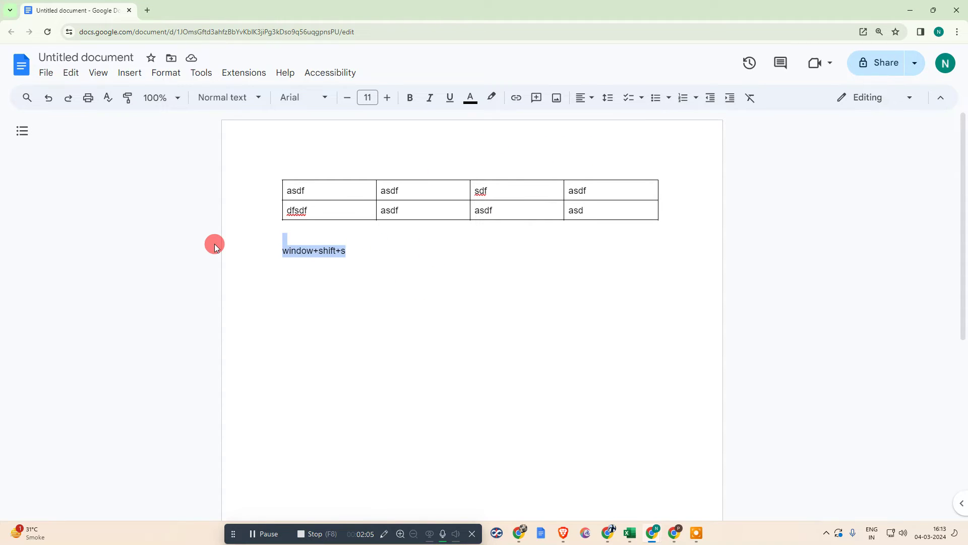
key(BackSpace)
drag(312, 189, 610, 210)
key(BackSpace)
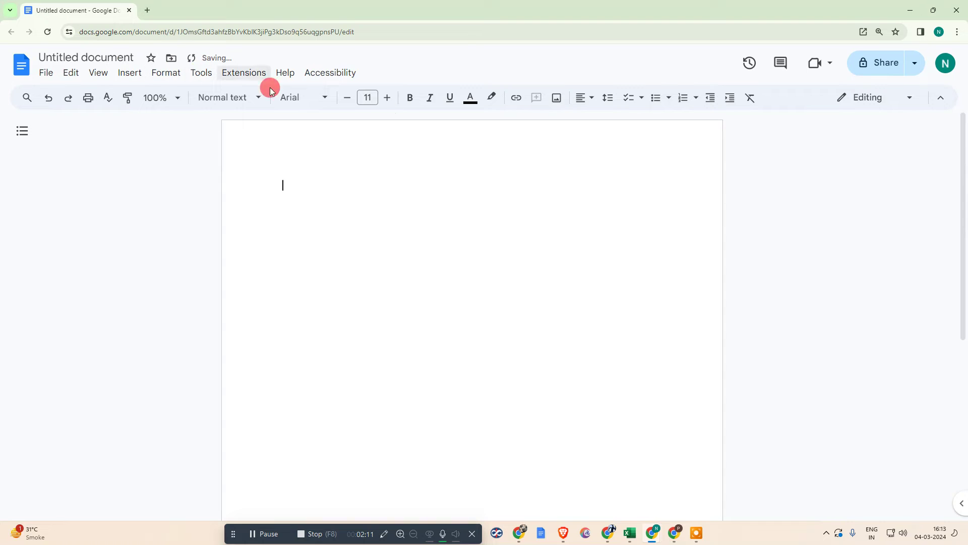
click(557, 98)
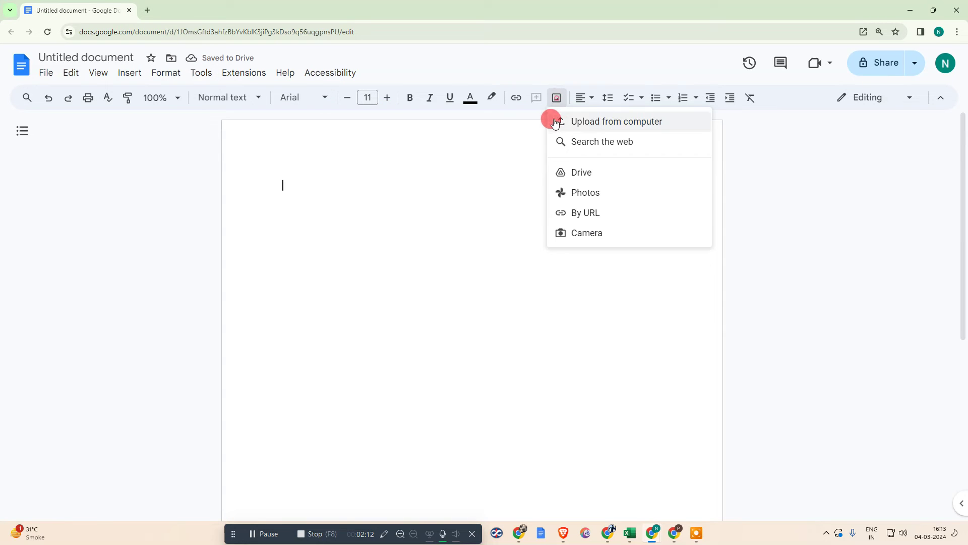
click(592, 123)
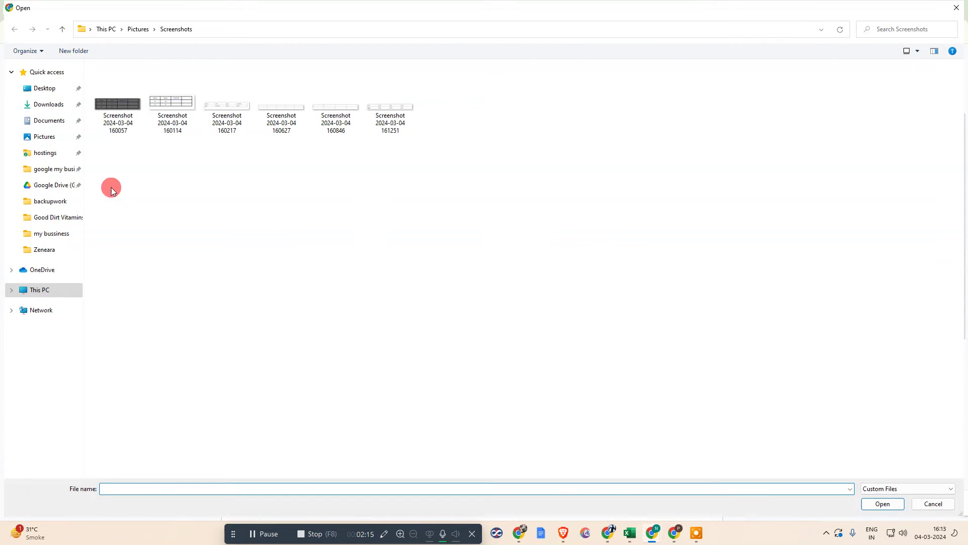
click(107, 30)
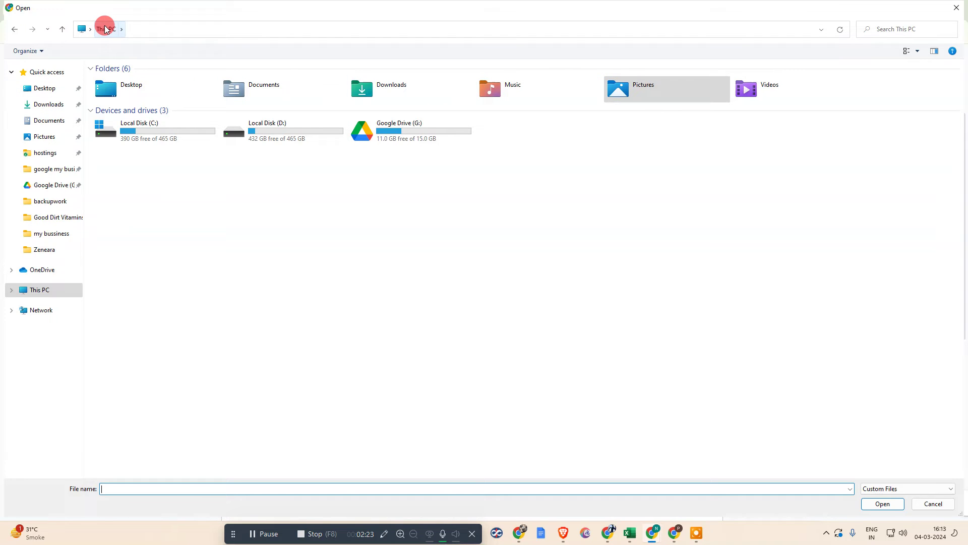
double_click(664, 93)
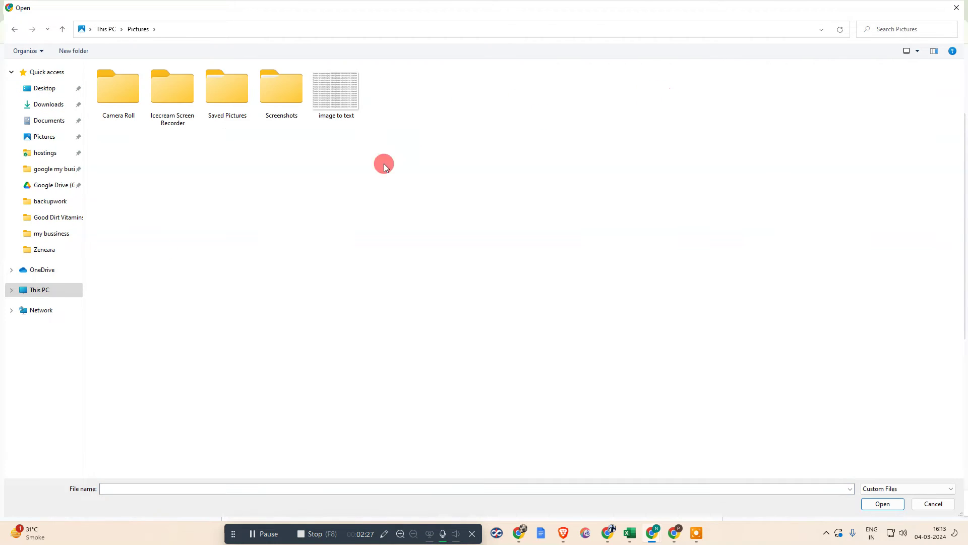
double_click(284, 85)
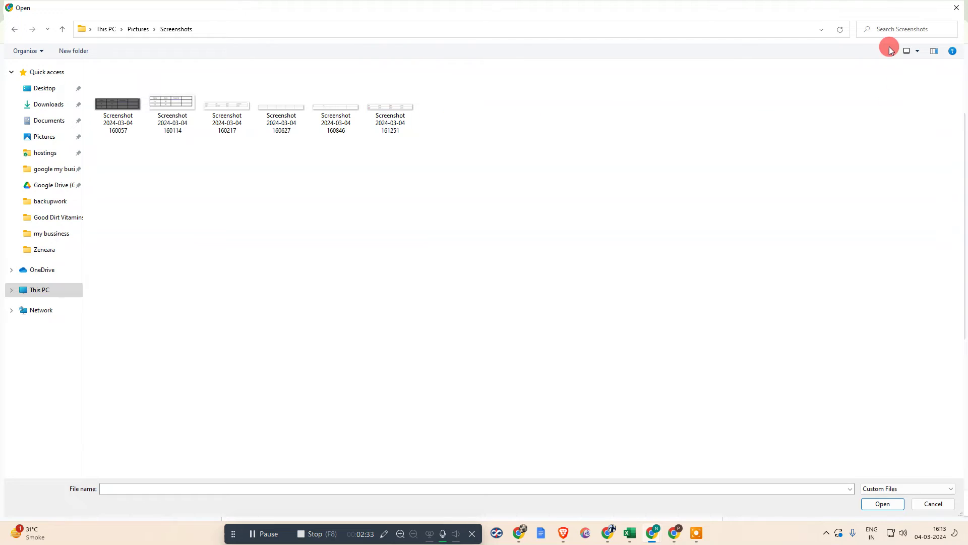
click(888, 27)
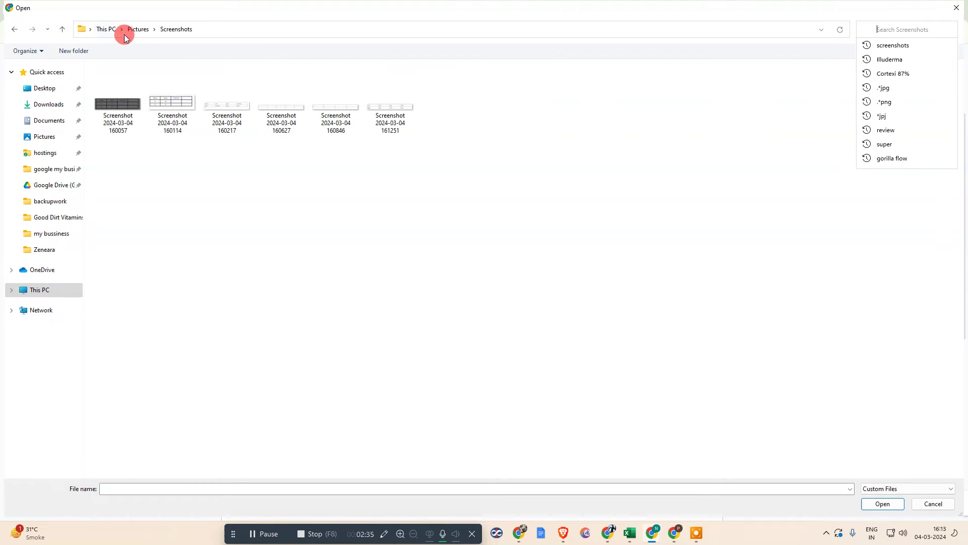
click(97, 31)
click(880, 29)
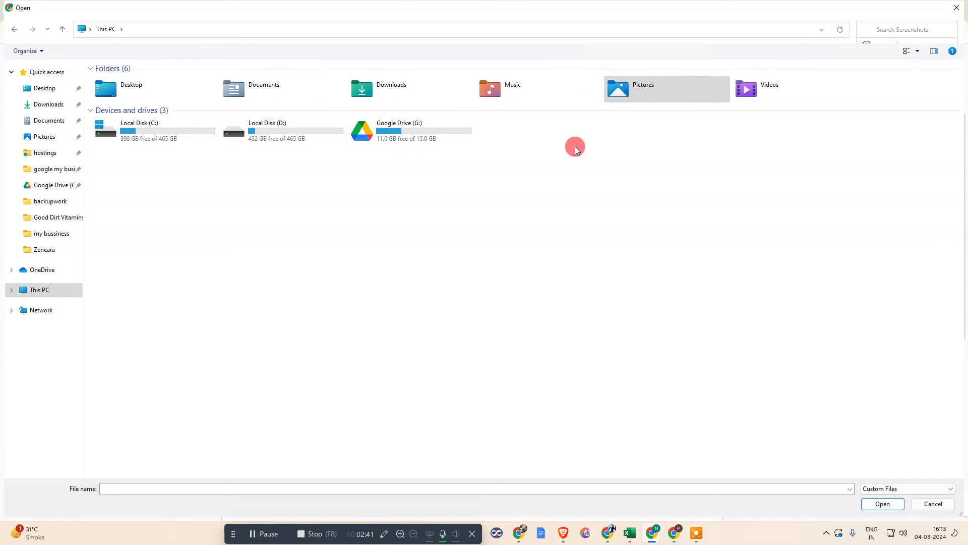
double_click(658, 87)
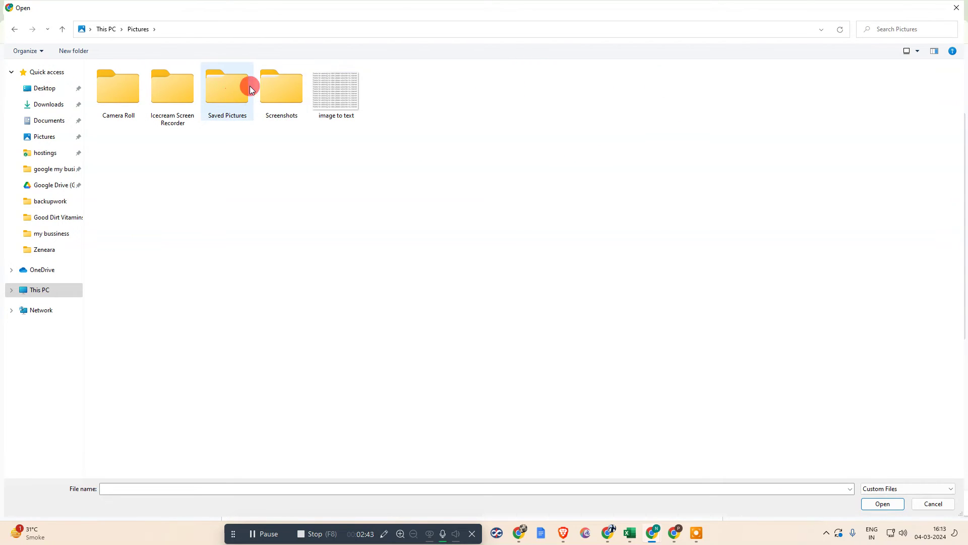
double_click(273, 90)
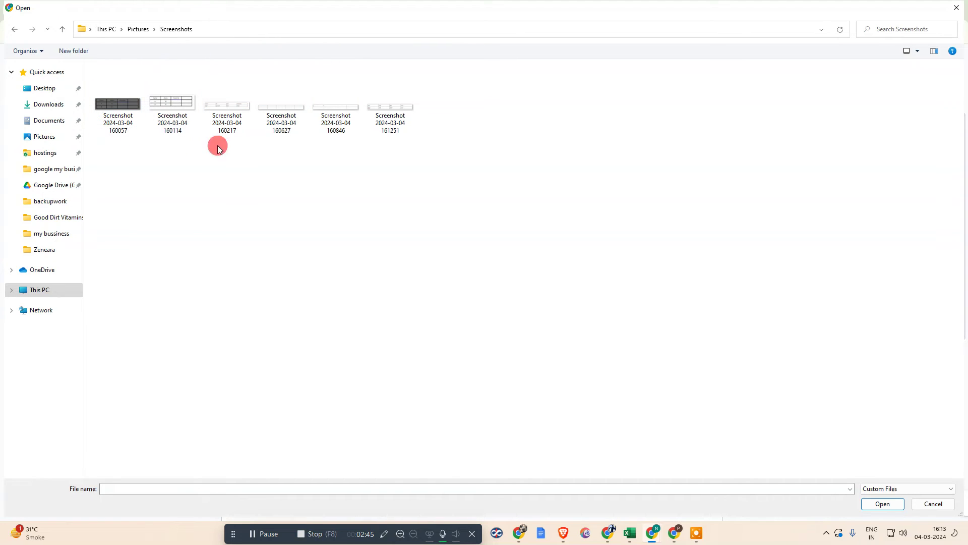
click(390, 120)
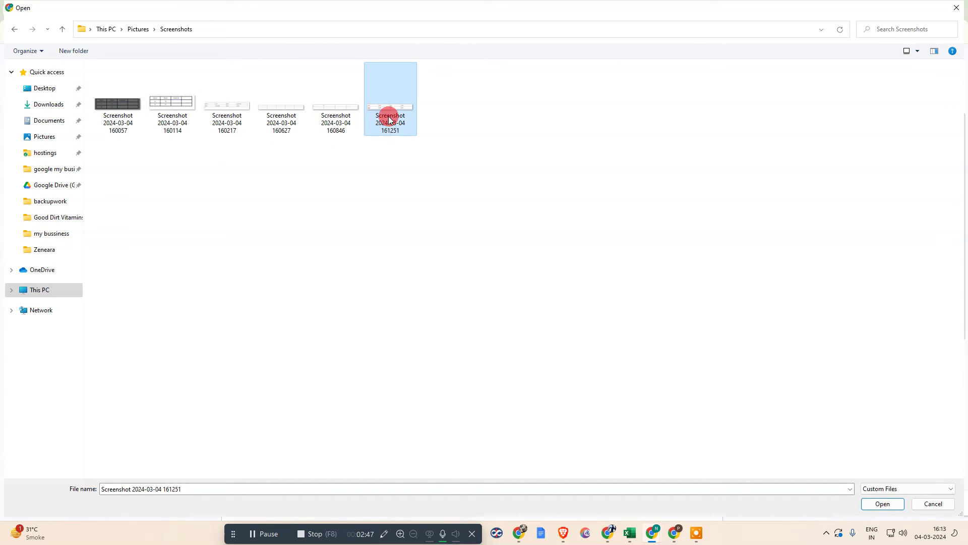
double_click(390, 120)
Select the inserted table image and set its text wrapping to Wrap text
click(456, 196)
click(402, 188)
click(413, 200)
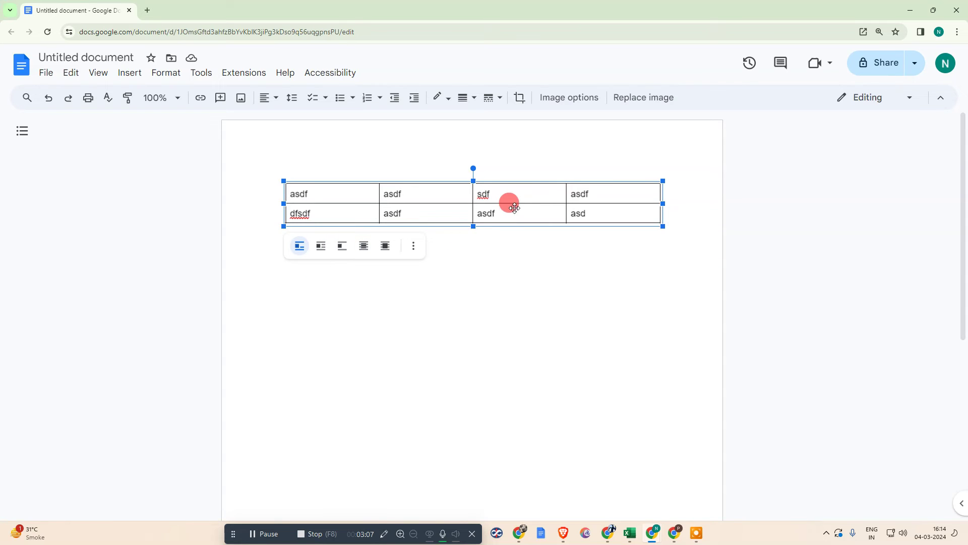
click(322, 247)
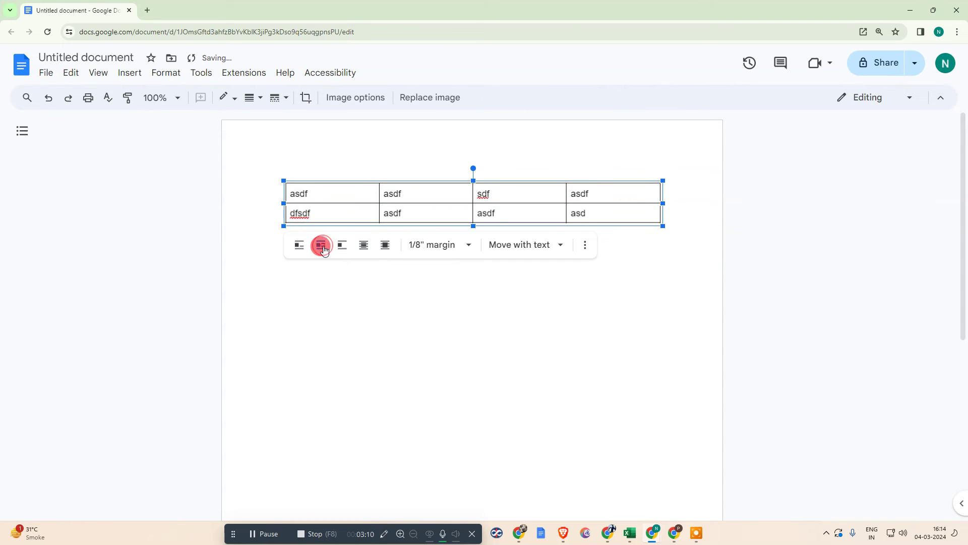
Reselect the table image and move it lower on the page
click(401, 281)
click(462, 197)
drag(455, 200, 447, 240)
Resize the table image proportionally to about 5.72 in by 0.68 in and reposition it within the upper part of the page
drag(656, 260, 277, 313)
drag(387, 273, 353, 287)
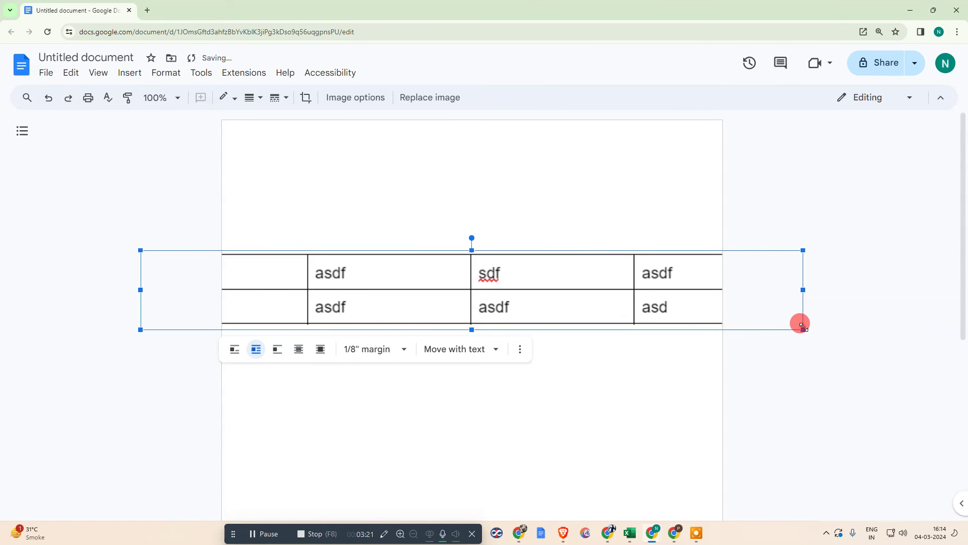
drag(803, 326, 607, 292)
drag(307, 257, 428, 235)
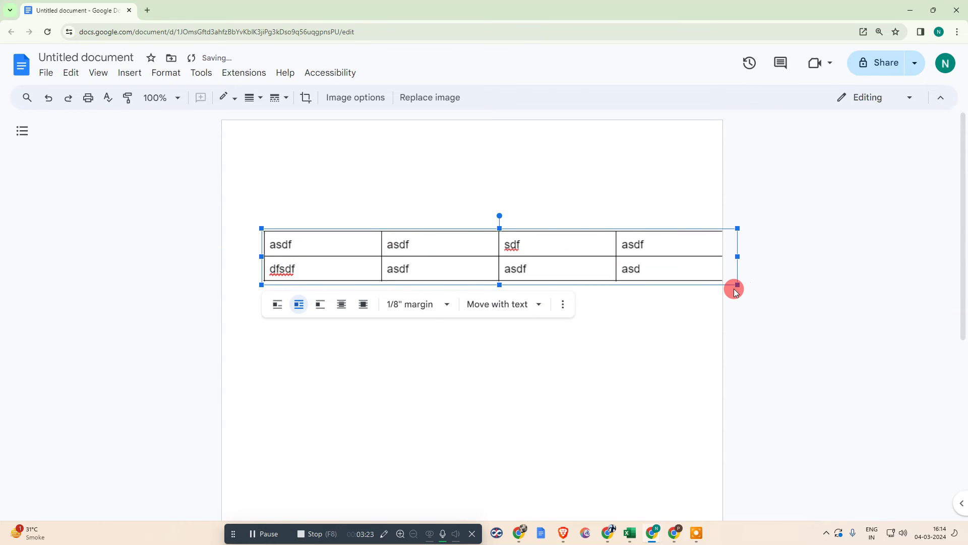
drag(736, 280, 577, 273)
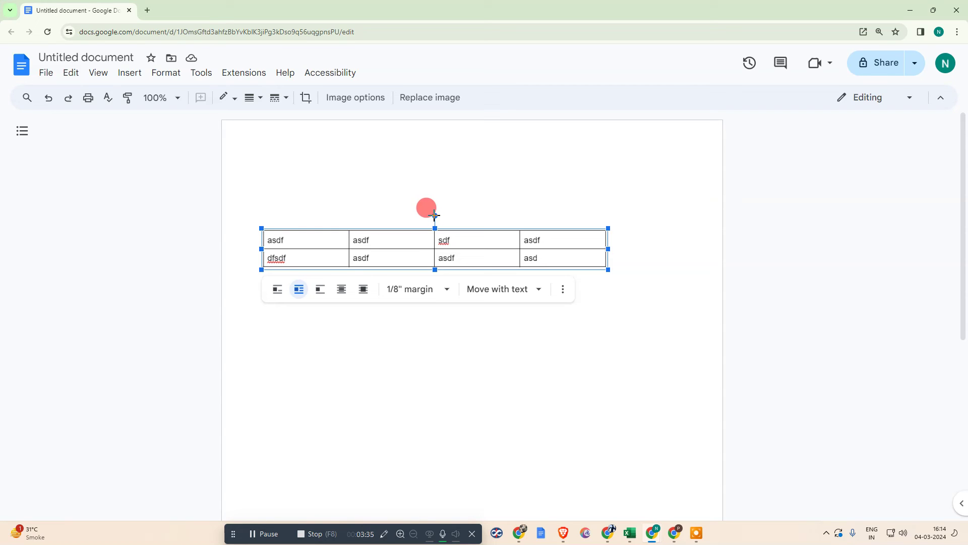
Rotate the table image freehand to an angle of about 35.3°
drag(434, 215, 315, 211)
drag(348, 323, 350, 271)
drag(313, 313, 497, 294)
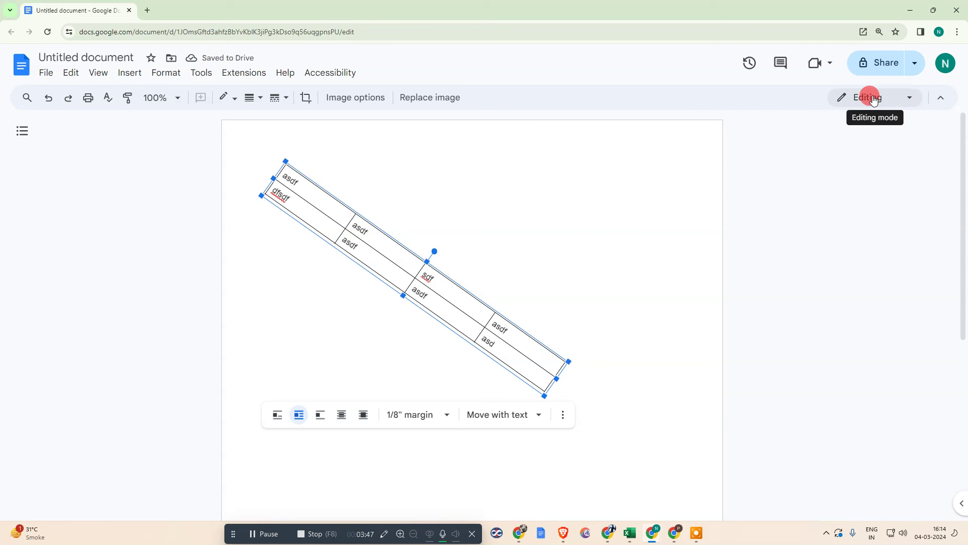
Open the table image's size and rotation options and turn the image repeatedly in 90° increments
click(353, 97)
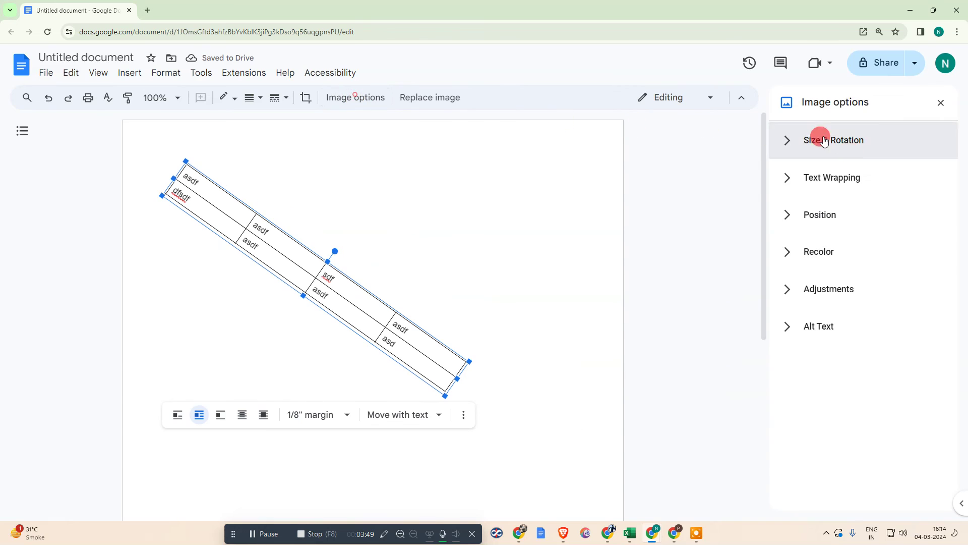
click(791, 140)
click(845, 350)
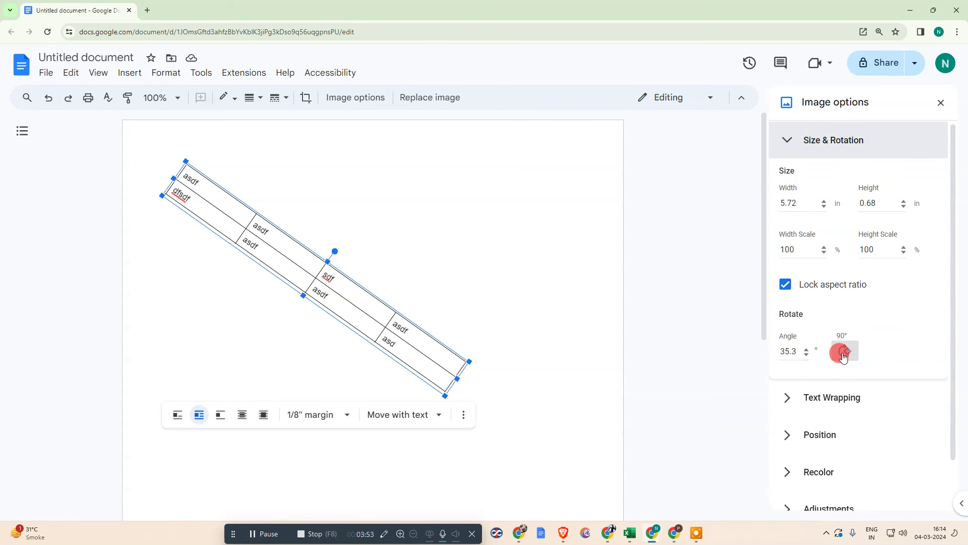
click(847, 352)
click(846, 352)
click(844, 354)
click(844, 354)
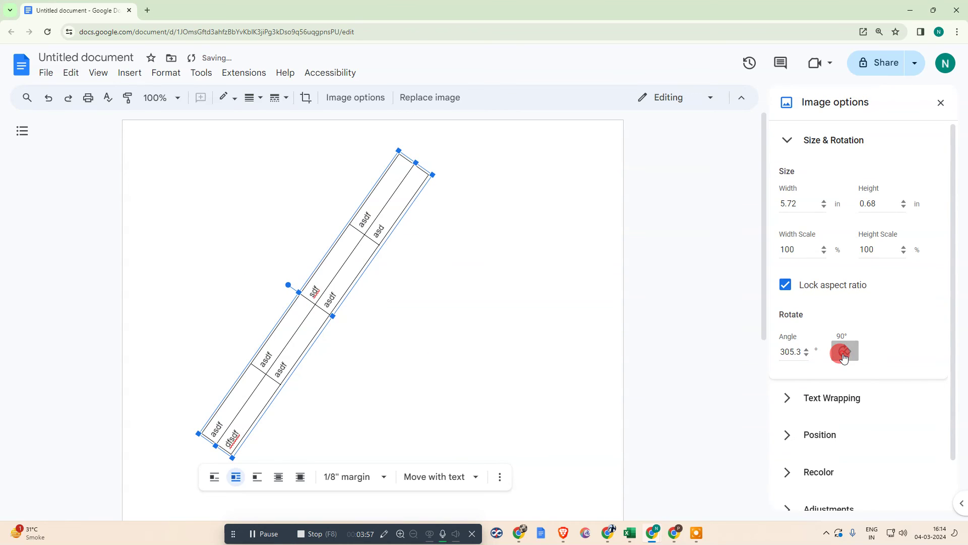
click(845, 354)
Move the table image toward the right side of the page and rotate it freehand to about 151.9°
drag(335, 276, 443, 273)
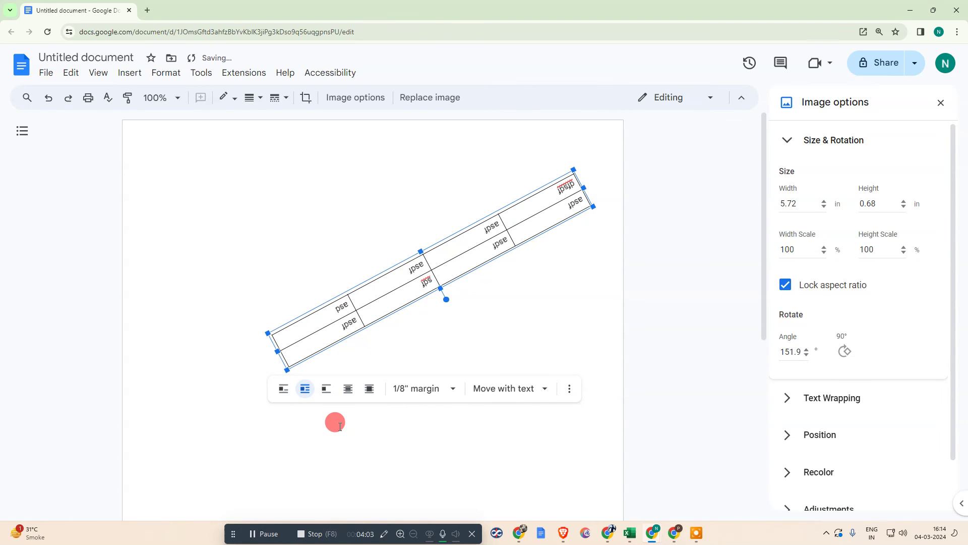